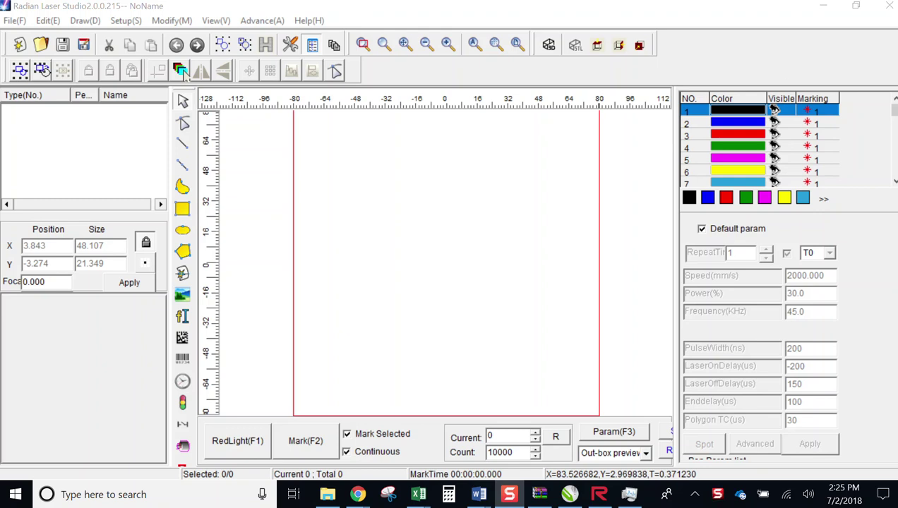
Import the bridge sketch image from the Original_Customer_Graphics folder and decline the gradation and DPI conversion.
click(12, 21)
click(34, 151)
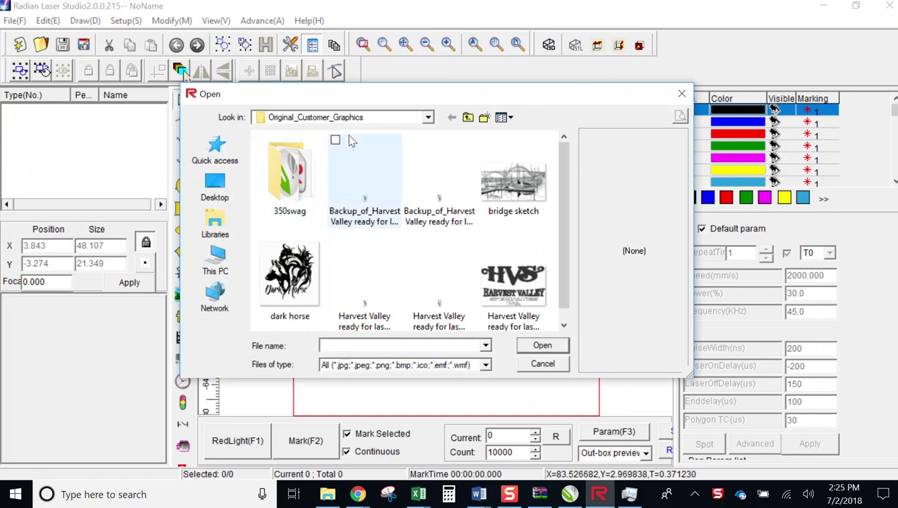
click(511, 184)
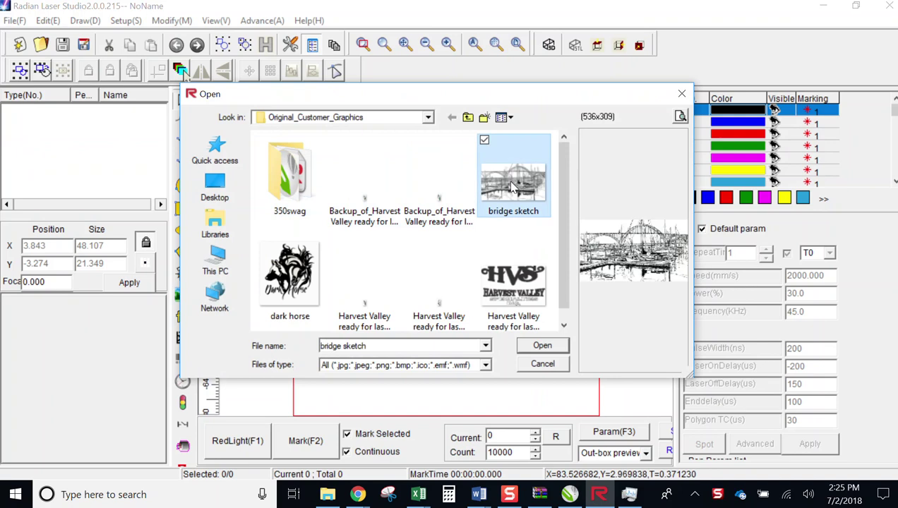
click(544, 349)
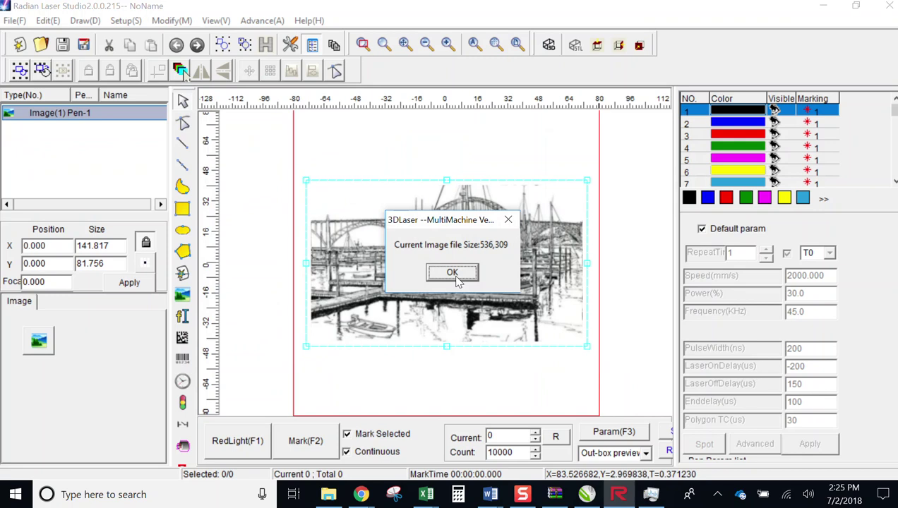
click(452, 273)
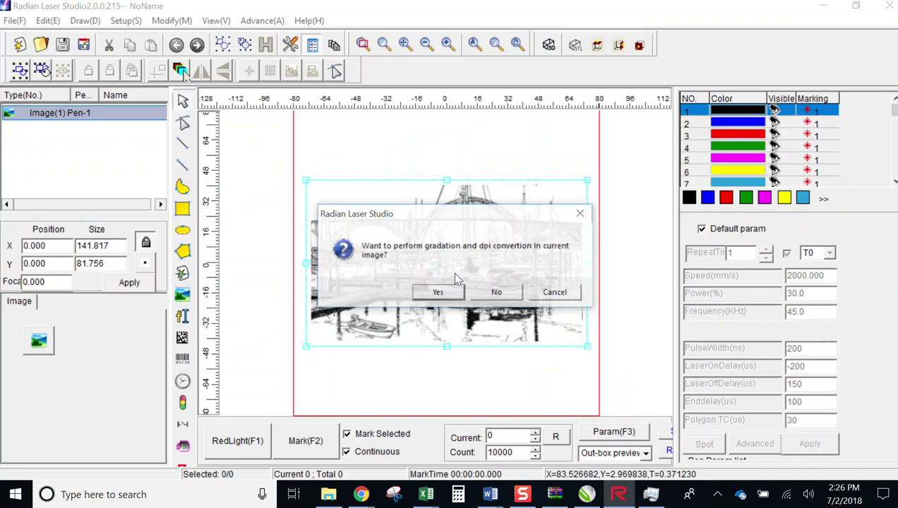
click(497, 293)
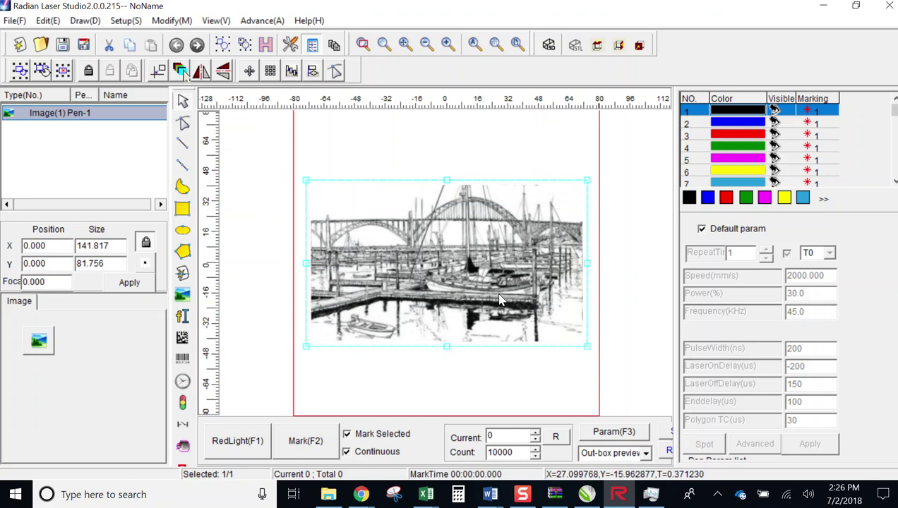
Set the imported image's marking parameters to 30% power and 50% duty cycle.
click(267, 20)
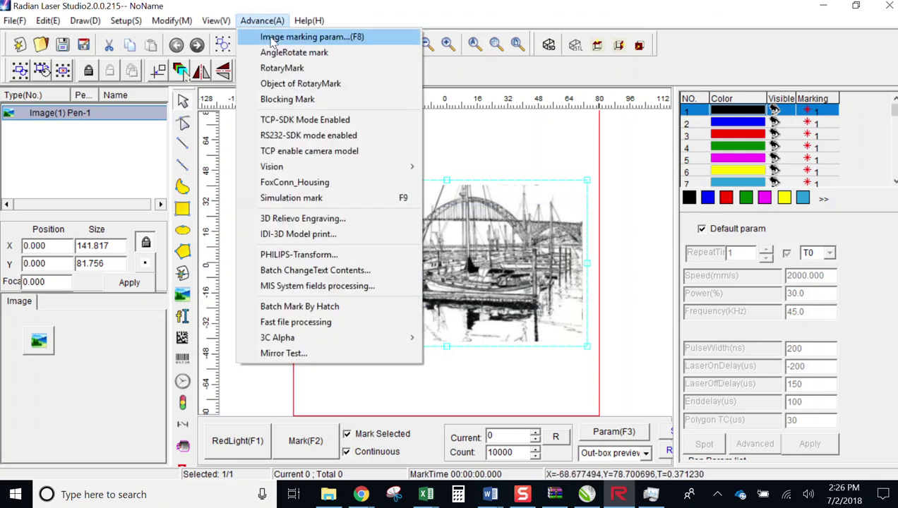
click(273, 40)
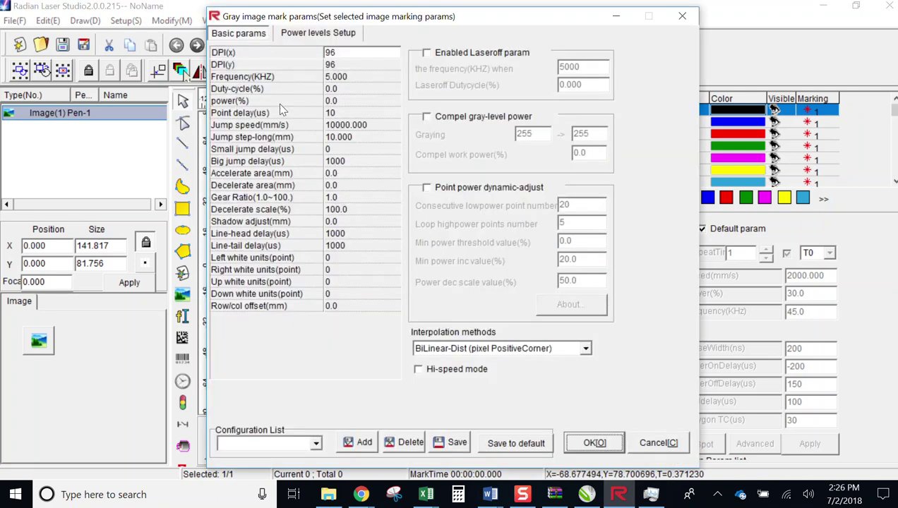
click(355, 103)
click(347, 88)
click(343, 100)
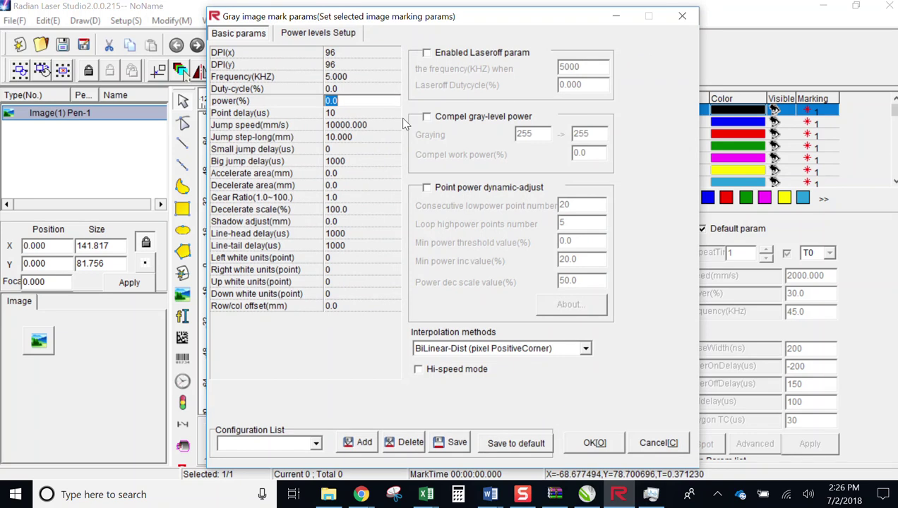
text(30)
click(390, 88)
text(50)
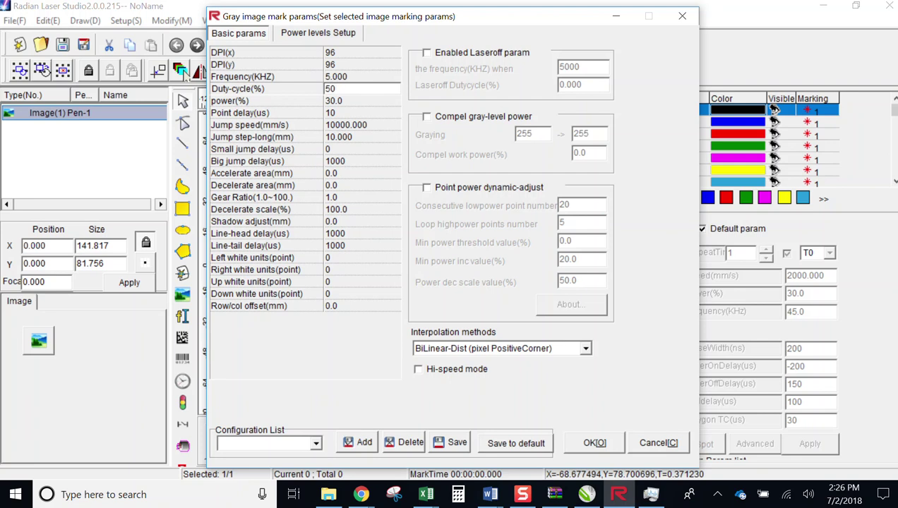
click(596, 445)
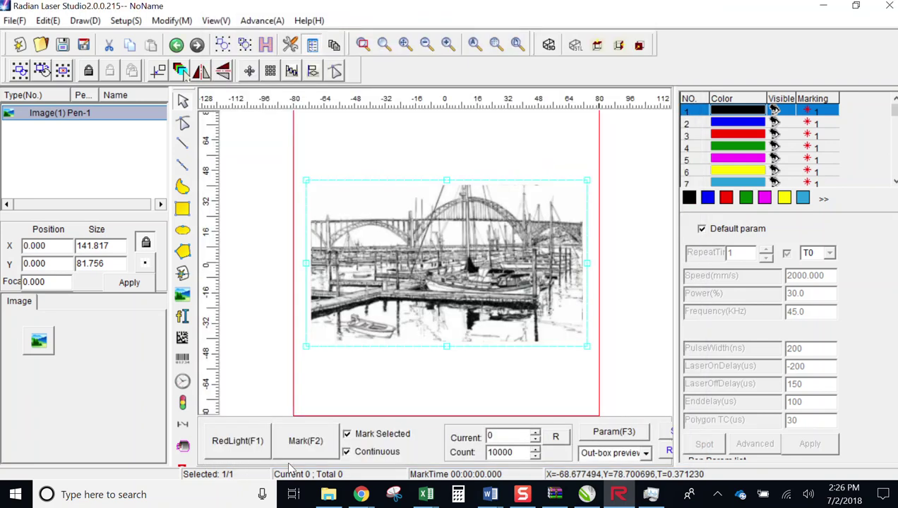
Look at the RedLight preview controls and the marking execution controls without starting either.
click(249, 443)
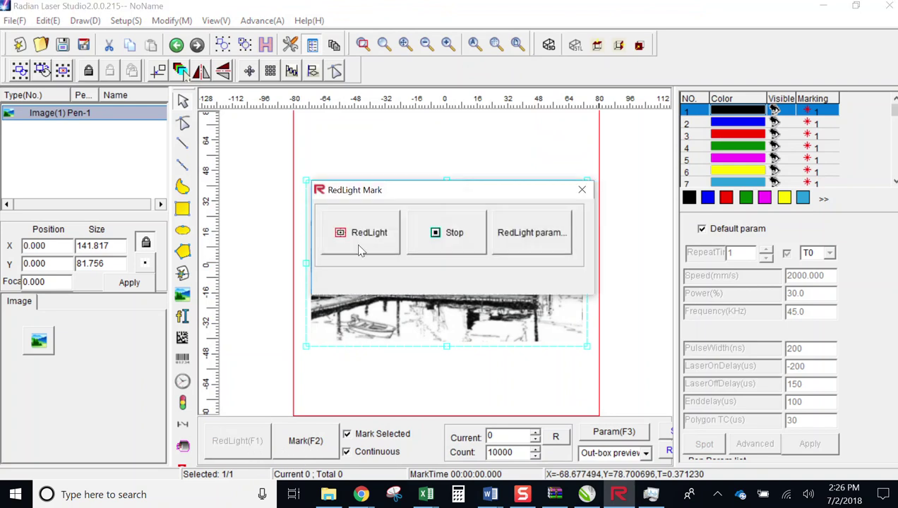
click(581, 190)
click(300, 443)
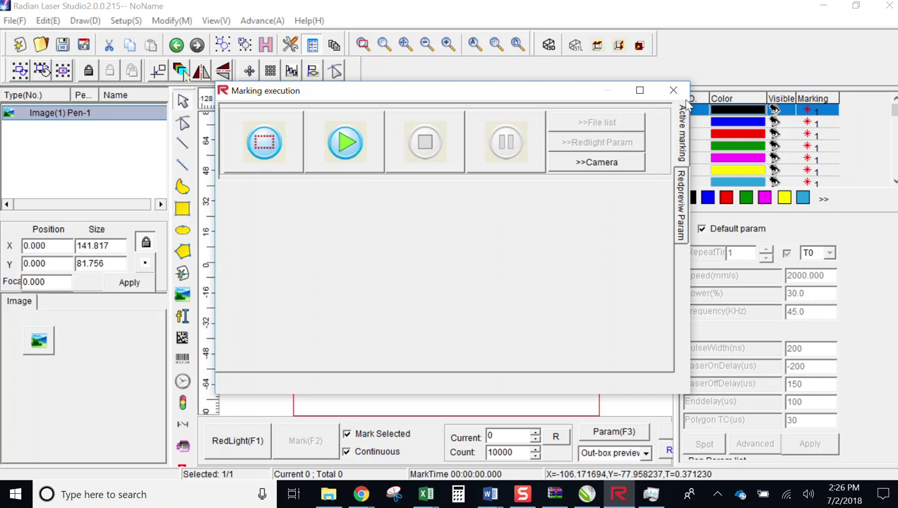
click(673, 91)
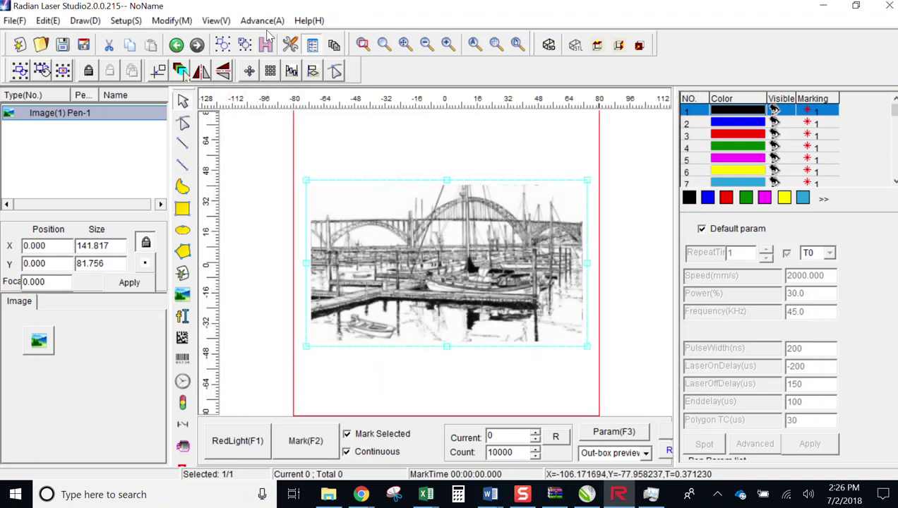
Examine the image's basic marking parameters and its gray-level power setup.
click(262, 21)
click(268, 36)
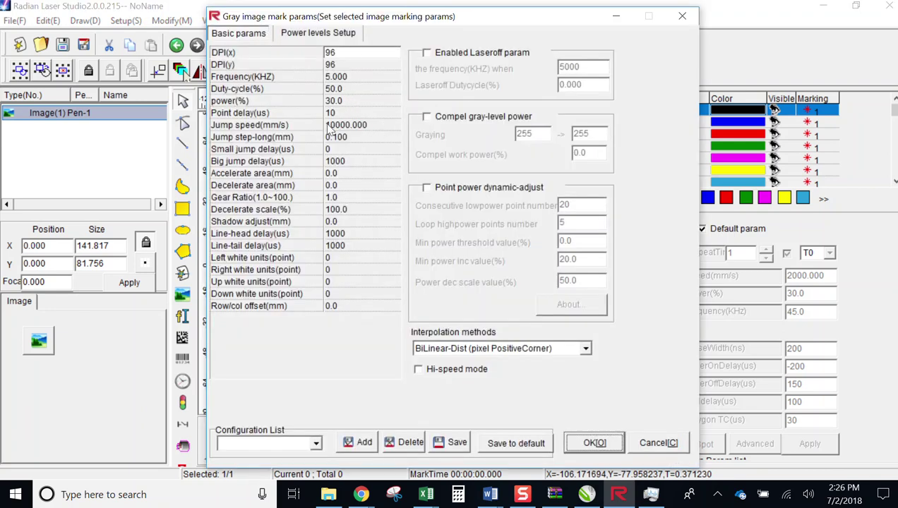
click(337, 38)
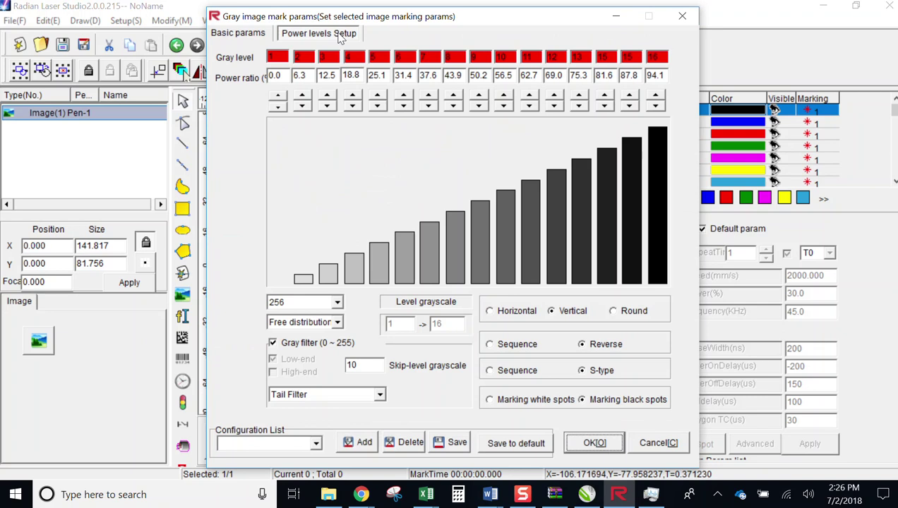
click(256, 35)
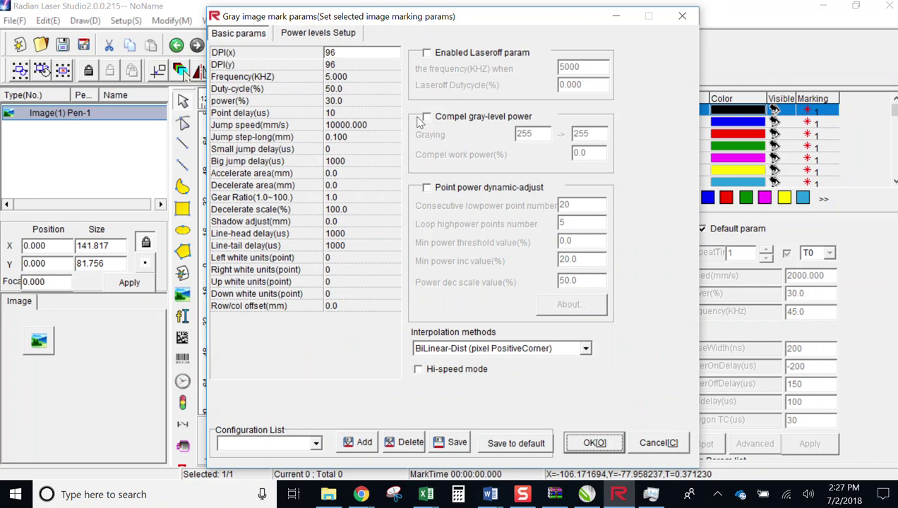
click(337, 37)
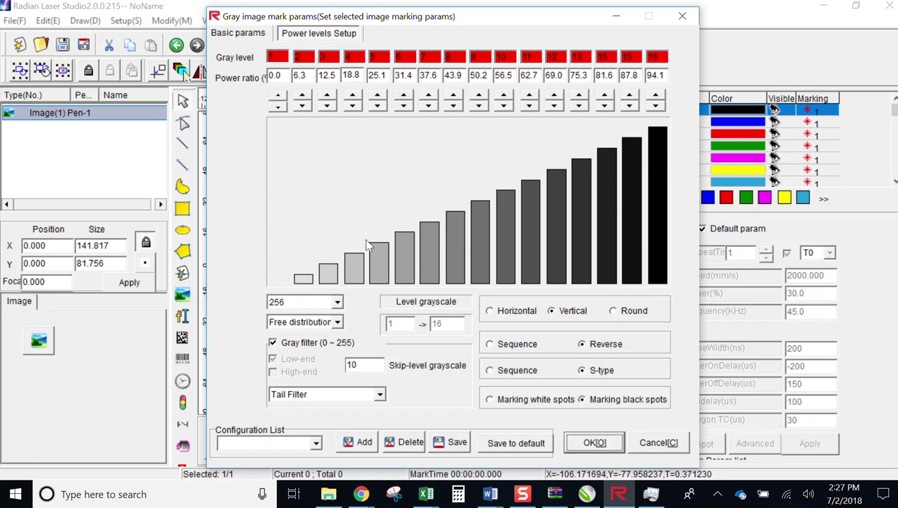
Nudge the power ratio of gray level 10 down and back up, and accept the image marking parameters.
click(503, 106)
click(504, 96)
click(593, 443)
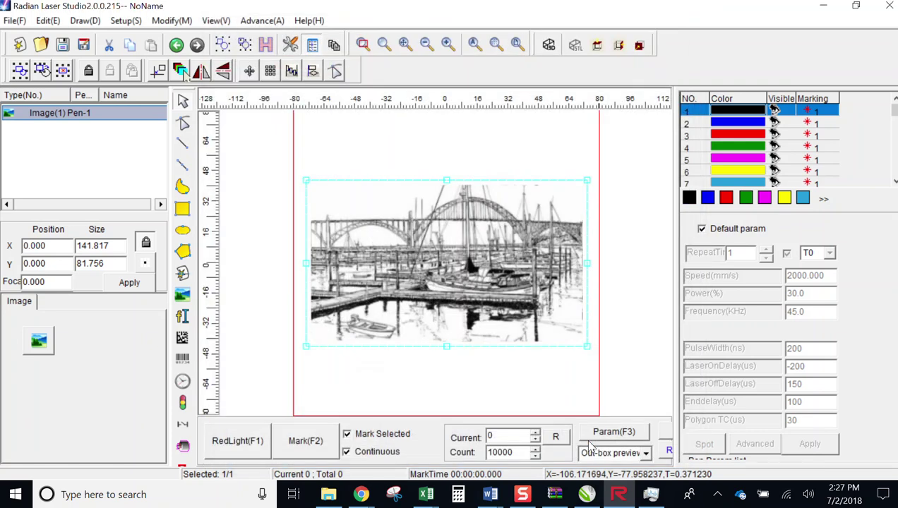
Examine the saved configurations and the option to add a named one in the image marking parameters.
click(259, 21)
click(262, 37)
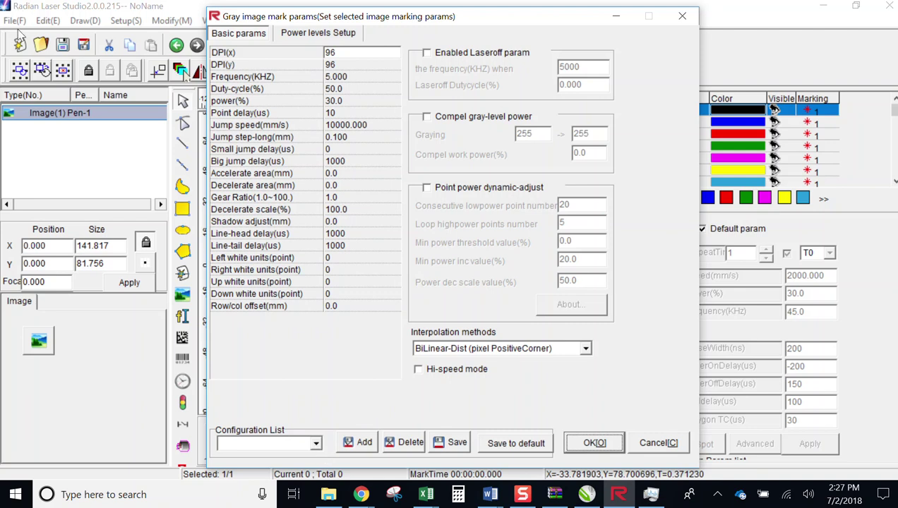
click(316, 443)
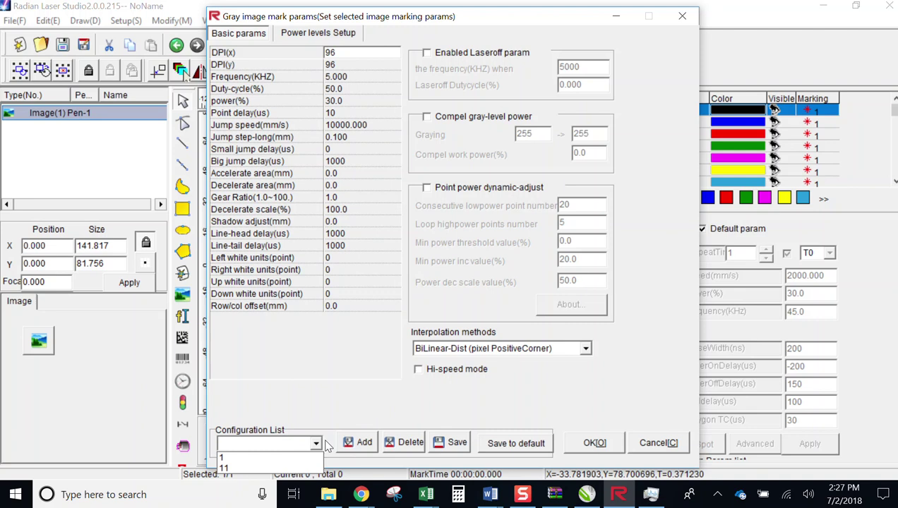
click(337, 418)
click(359, 443)
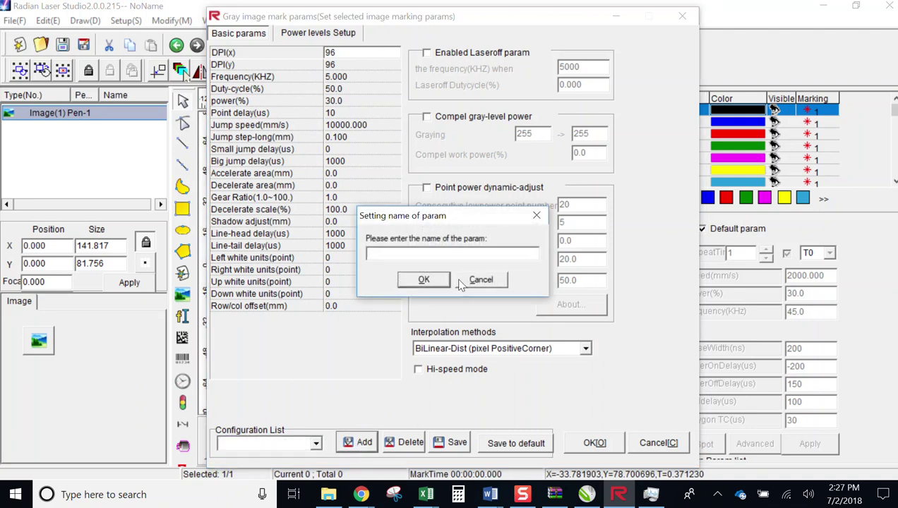
click(470, 279)
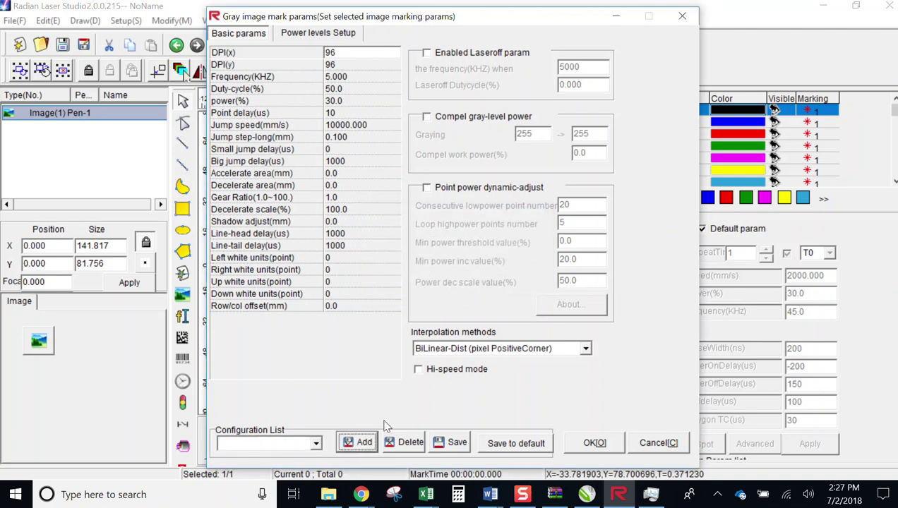
click(317, 443)
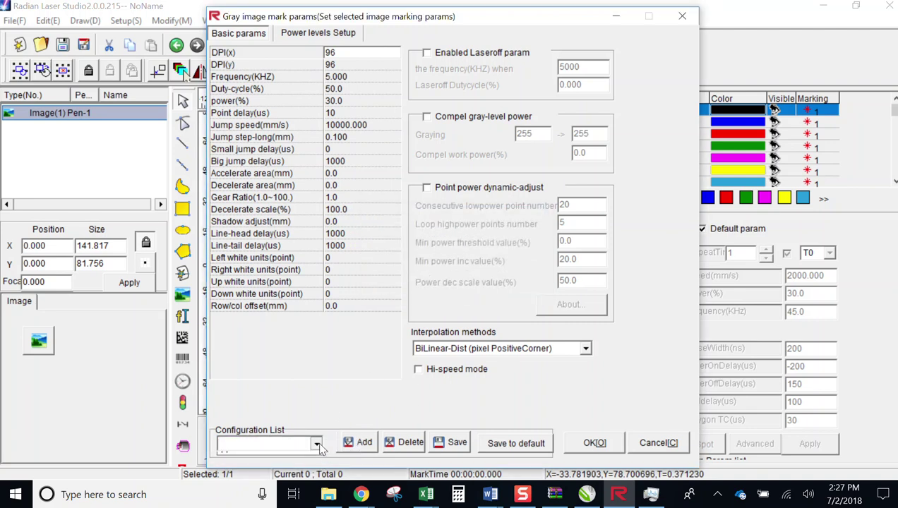
click(312, 380)
click(681, 21)
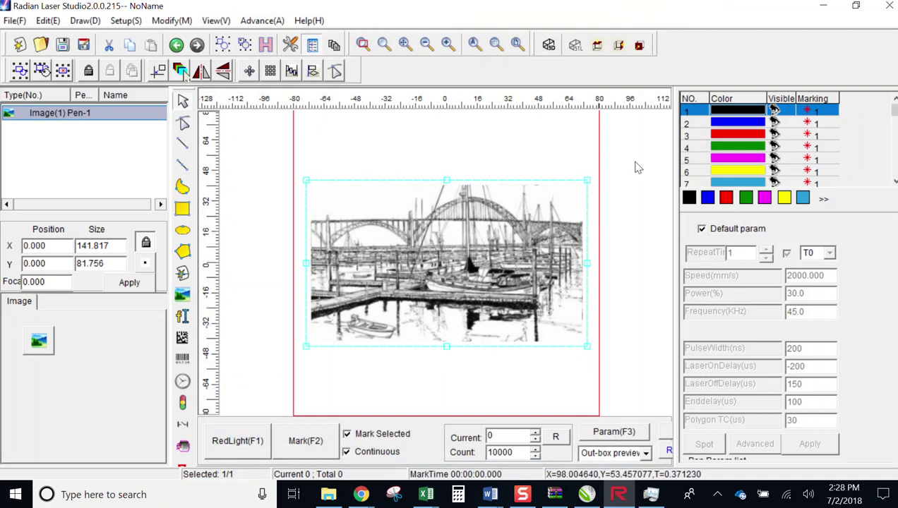
Scale the bridge image down proportionally to about 102 by 59 mm and centre it on the work area's origin.
drag(593, 180, 515, 222)
click(591, 173)
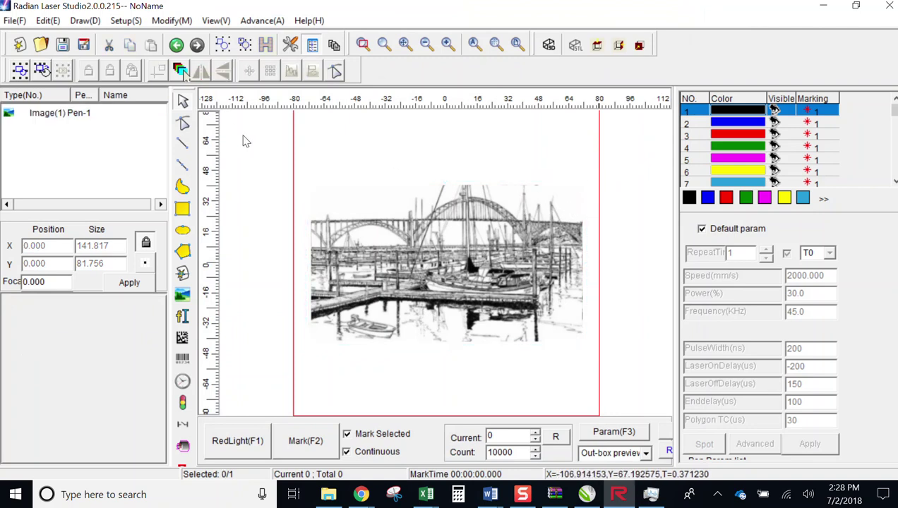
drag(297, 173, 594, 374)
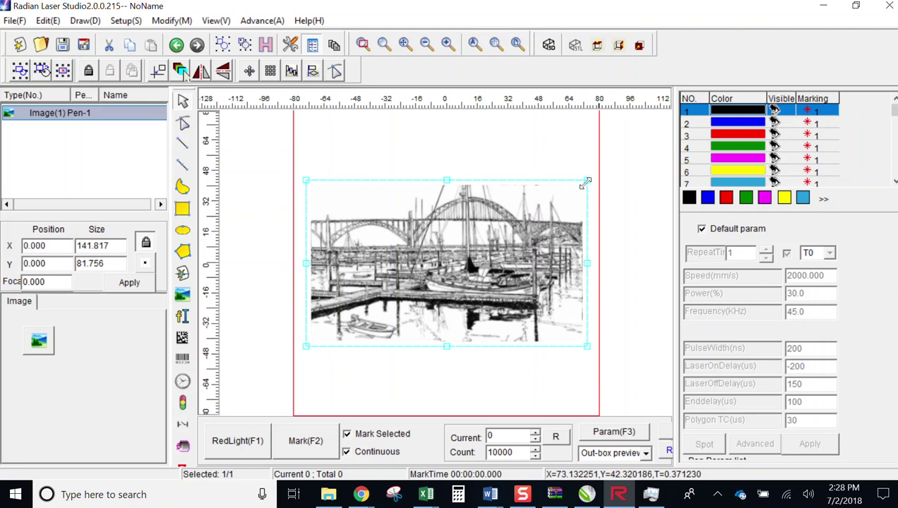
drag(586, 181, 511, 225)
click(159, 73)
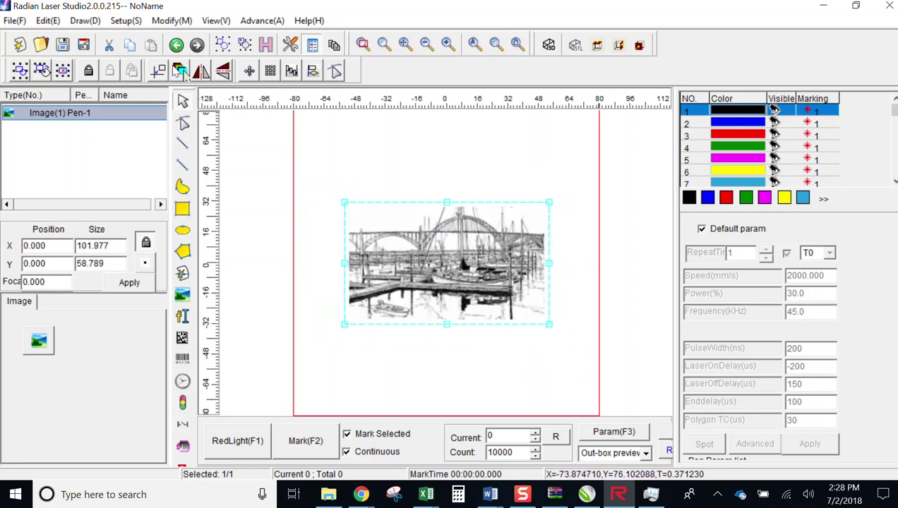
Look through the Object Transform options for the bridge image, including the rotation settings.
click(248, 71)
click(831, 51)
click(806, 51)
click(779, 47)
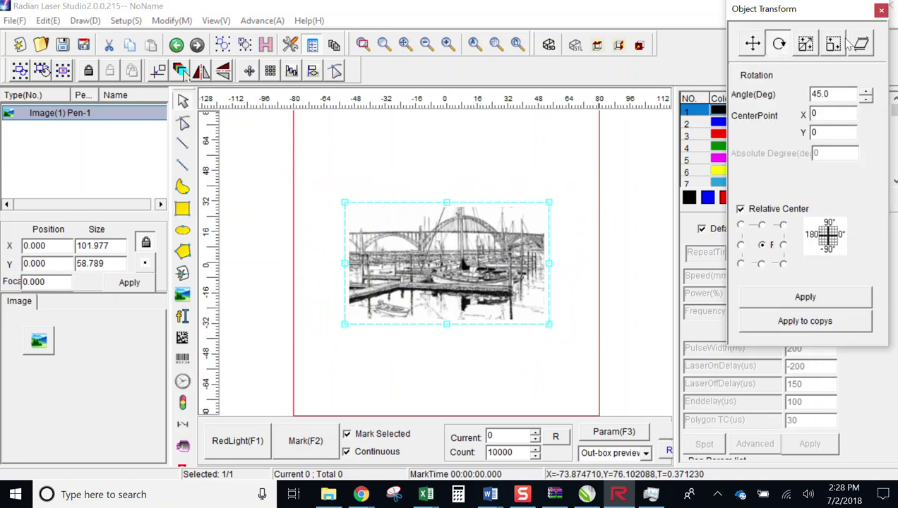
click(881, 10)
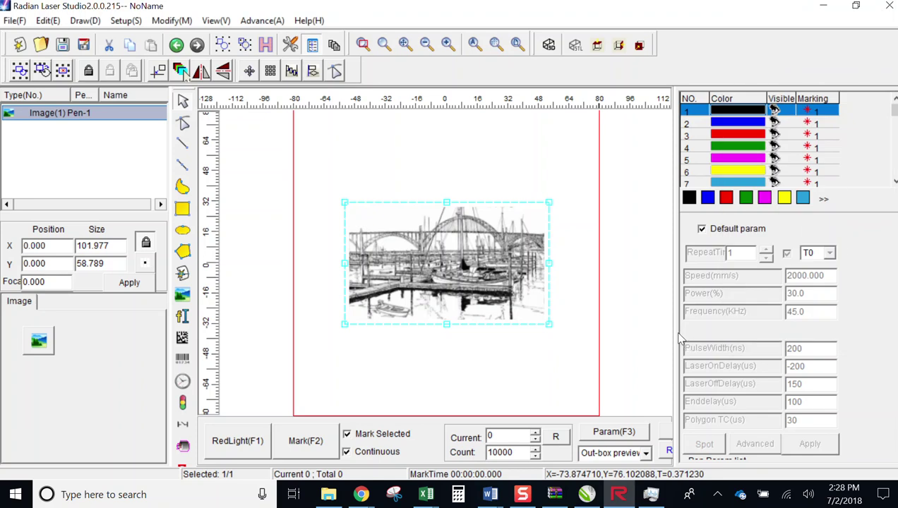